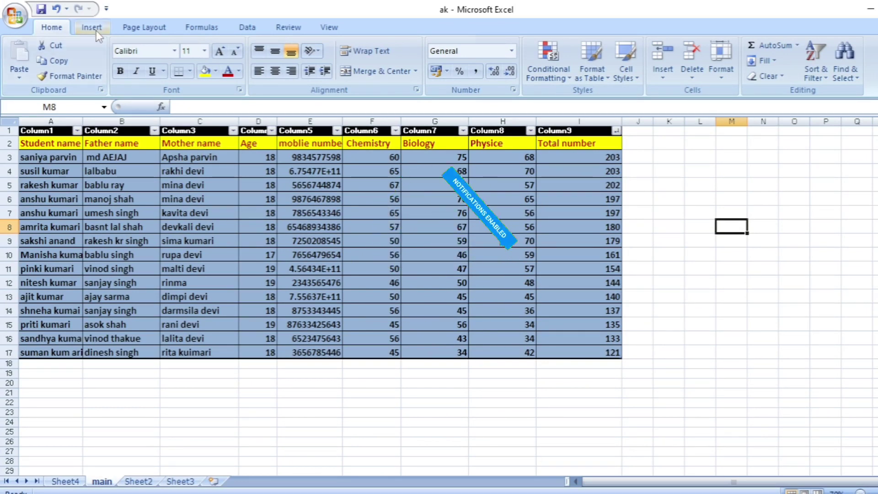
Show the Insert ribbon commands above the student-marks table
left_click(92, 29)
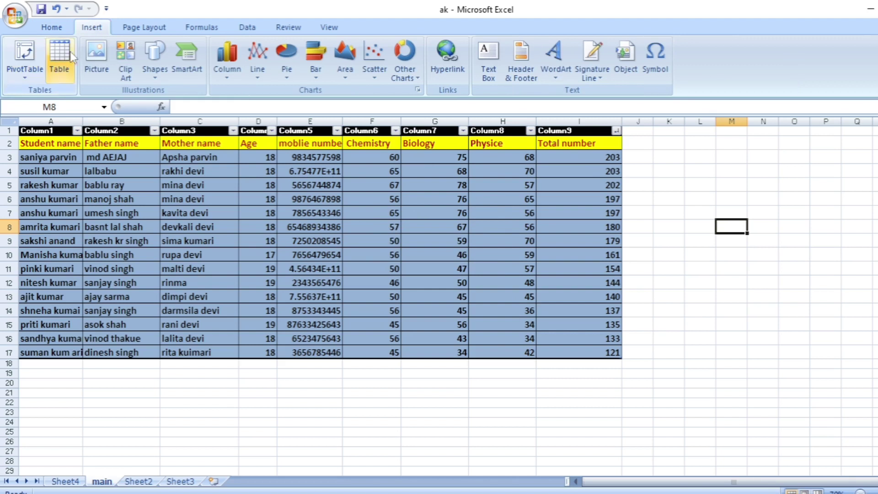
Bring up the PivotTable or PivotChart choice from the PivotTable dropdown
left_click(24, 76)
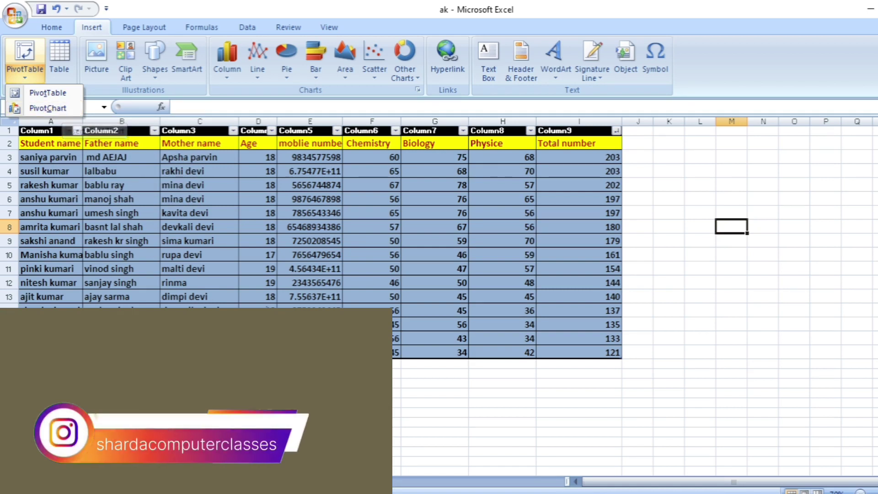
Close the PivotTable dropdown menu without choosing anything
key("Escape")
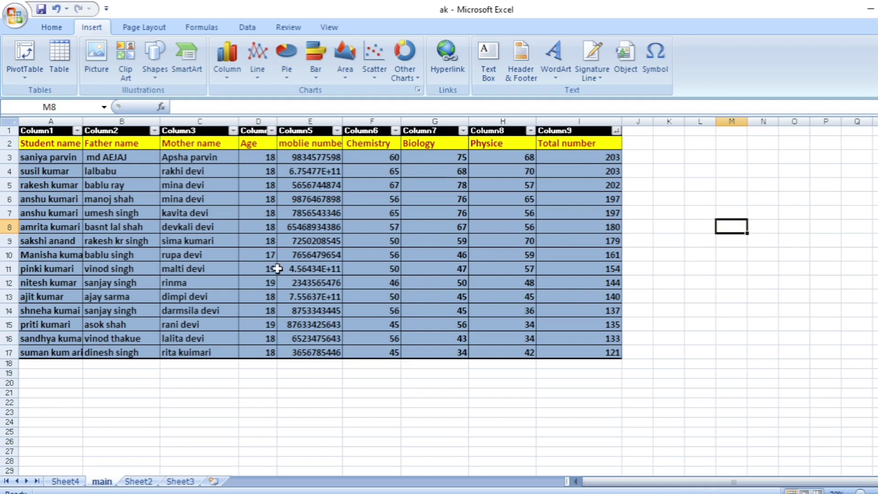
left_click(26, 79)
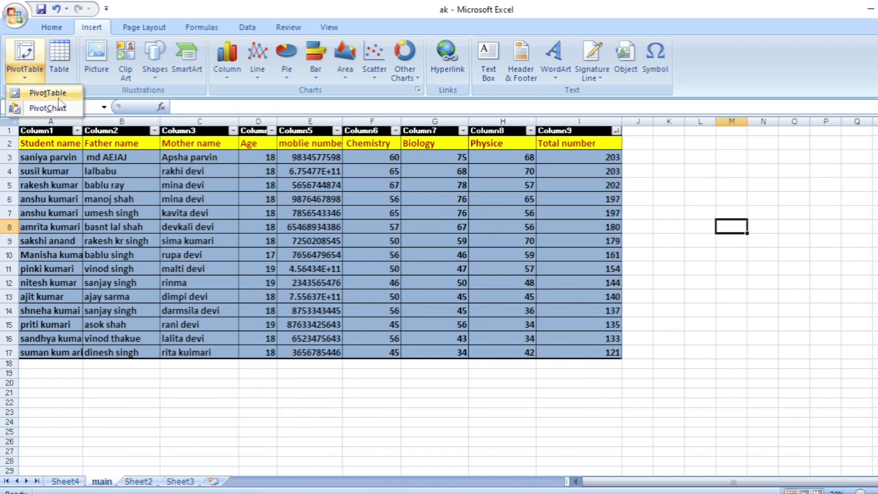
key("Escape")
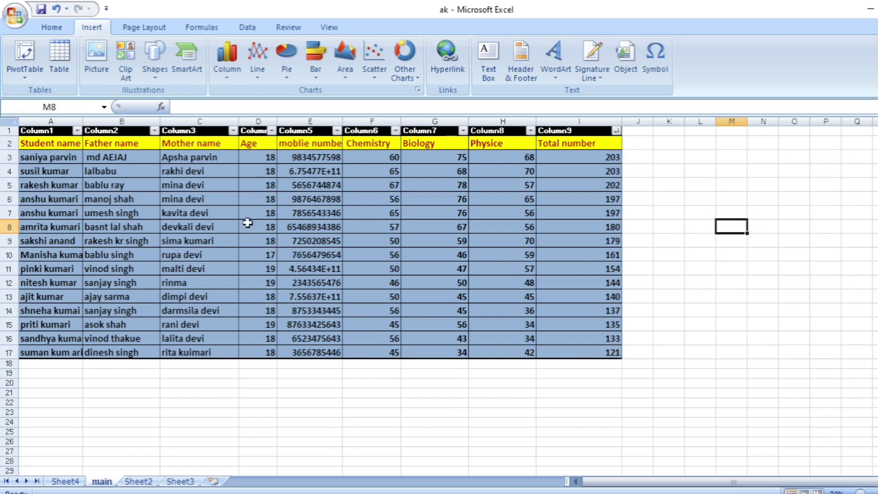
Start a new PivotTable with source range main!$I$15:$J$17, placed at main!$M$8
left_click(25, 68)
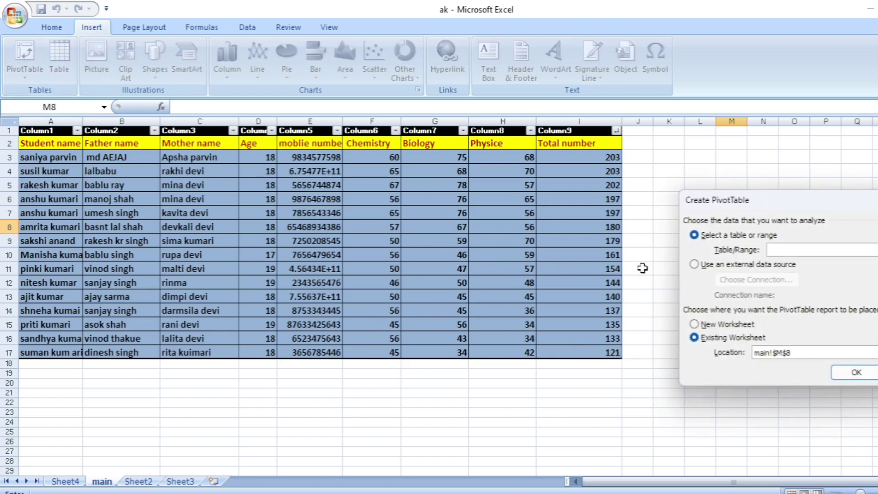
left_click_drag(803, 210, 536, 171)
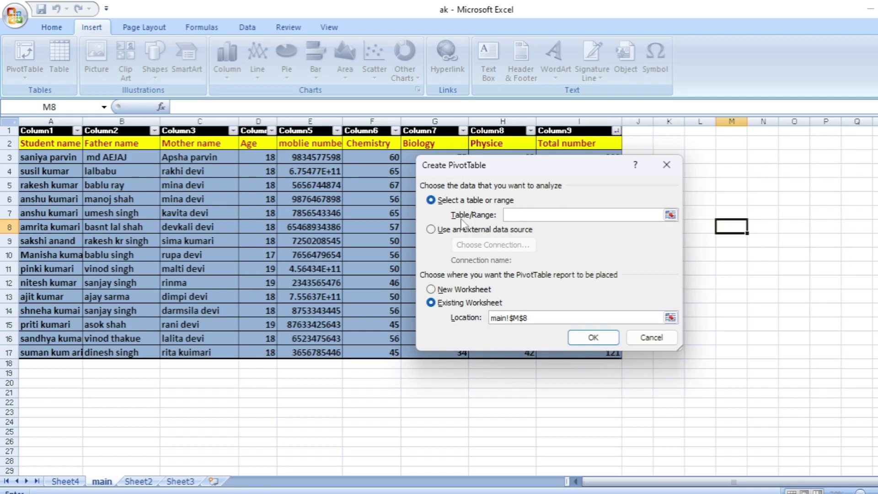
mouse_move(534, 174)
left_mouse_down()
mouse_move(734, 210)
mouse_move(755, 169)
left_mouse_up()
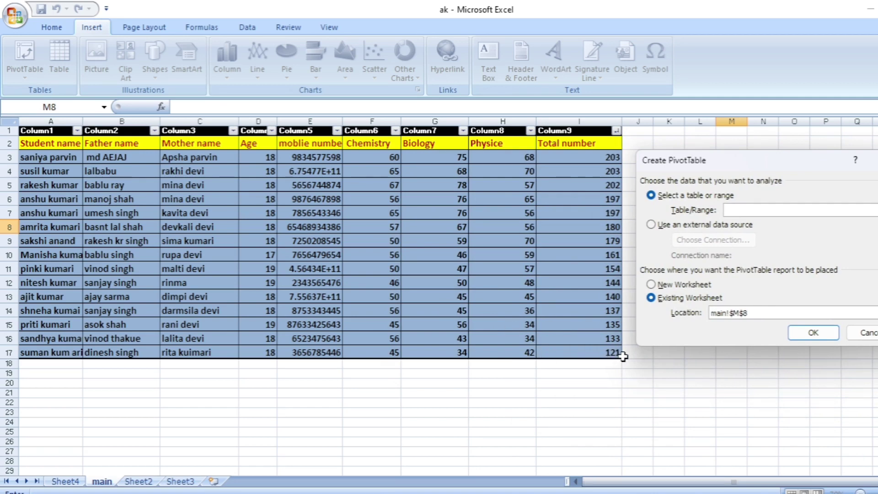
left_click_drag(623, 356, 617, 325)
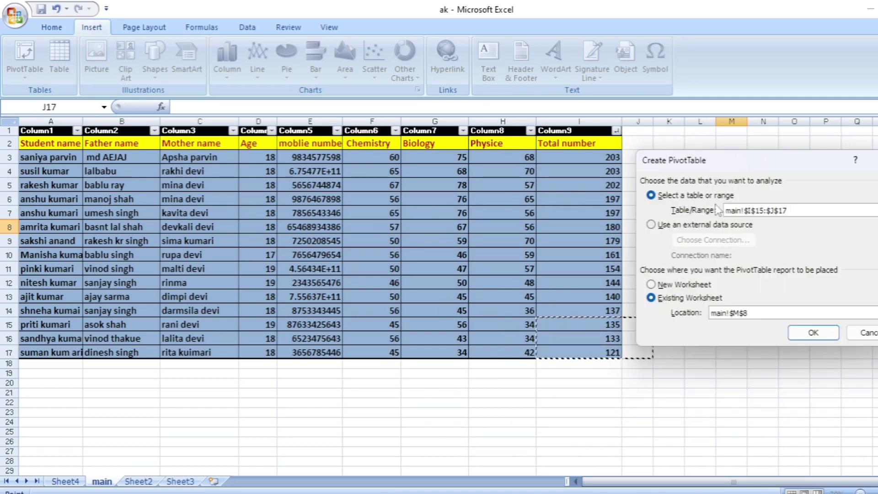
left_click_drag(739, 167, 387, 153)
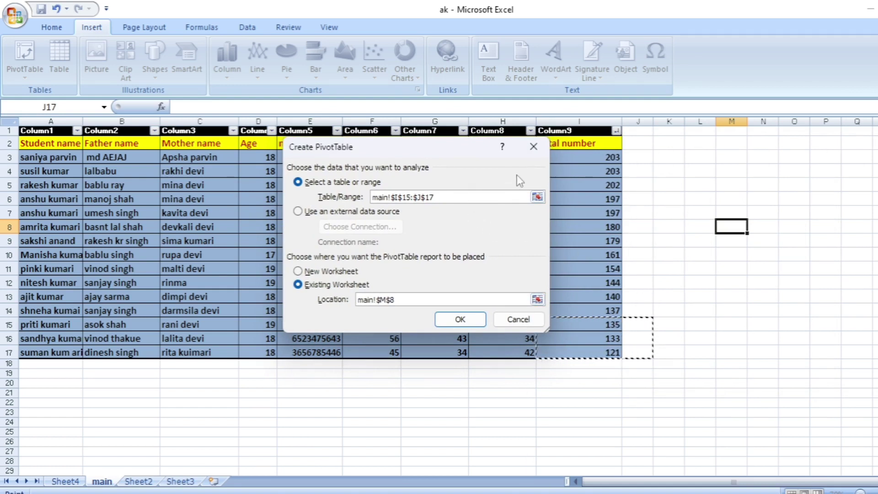
mouse_move(459, 155)
left_mouse_down()
mouse_move(480, 161)
mouse_move(844, 109)
left_mouse_up()
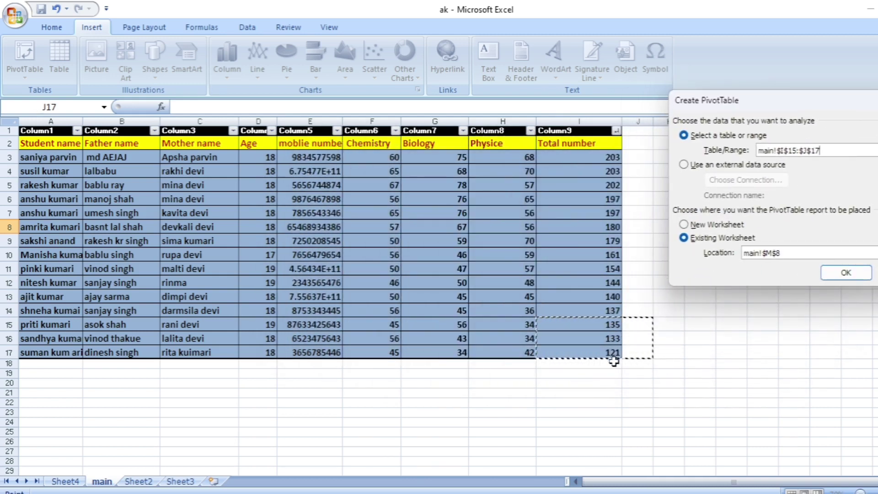
Build PivotTable2 from Table2 on a new worksheet, Sheet5
mouse_move(613, 361)
left_mouse_down()
mouse_move(481, 157)
mouse_move(57, 137)
left_mouse_up()
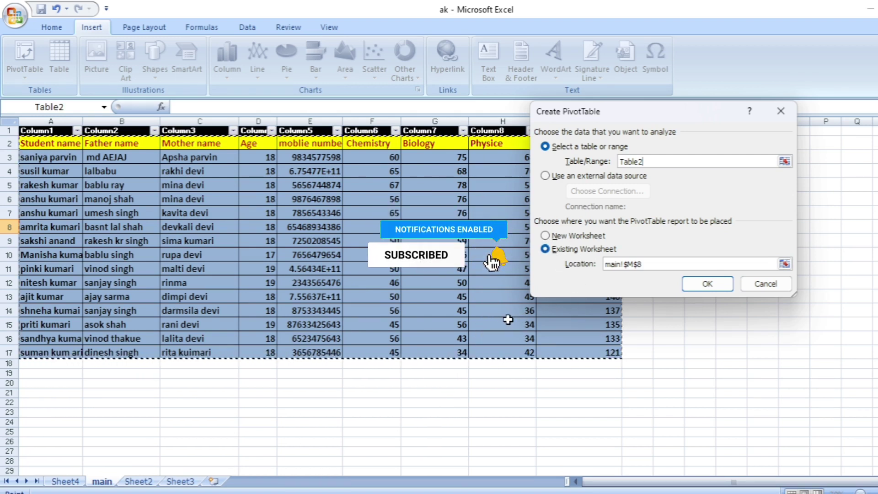
left_click(545, 236)
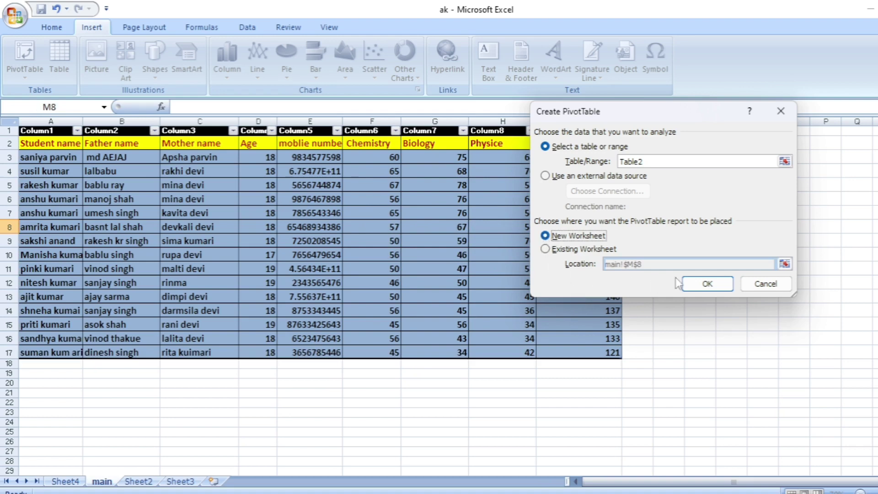
left_click(707, 283)
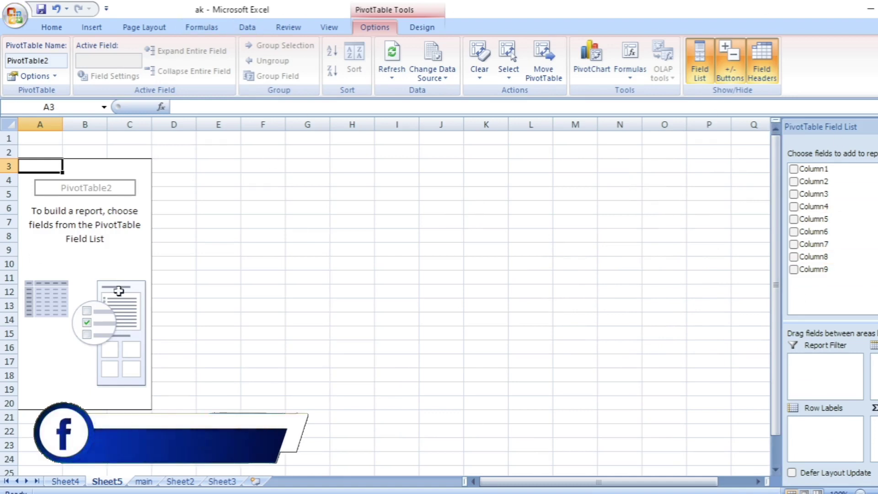
On Sheet4's pivot table, show Column1 student names instead of Column3, then return to main
left_click(104, 278)
left_click(111, 241)
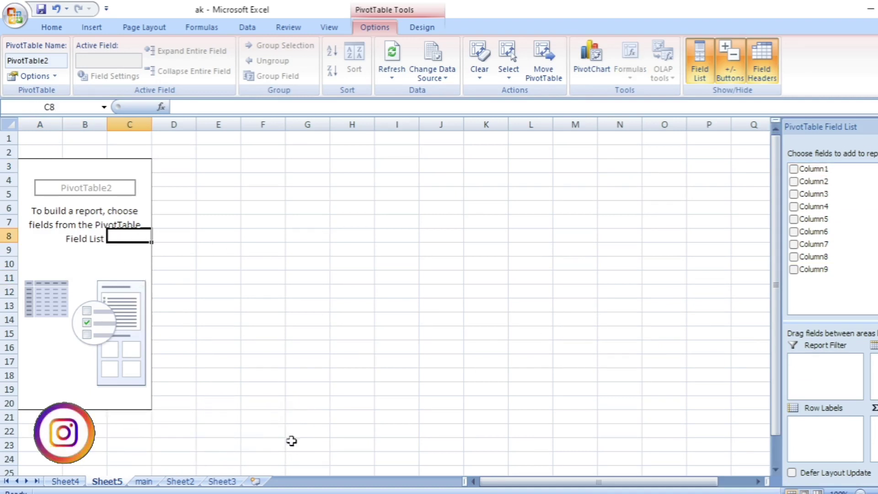
left_click(144, 481)
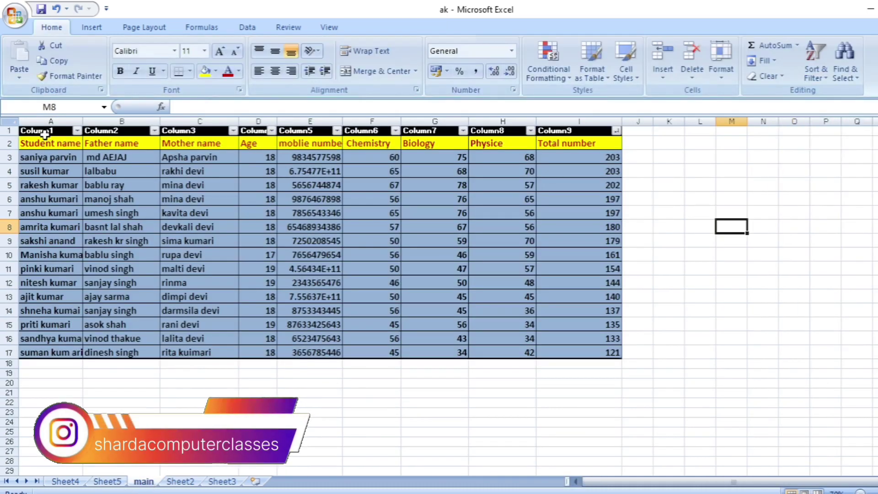
left_click(65, 481)
left_click(793, 169)
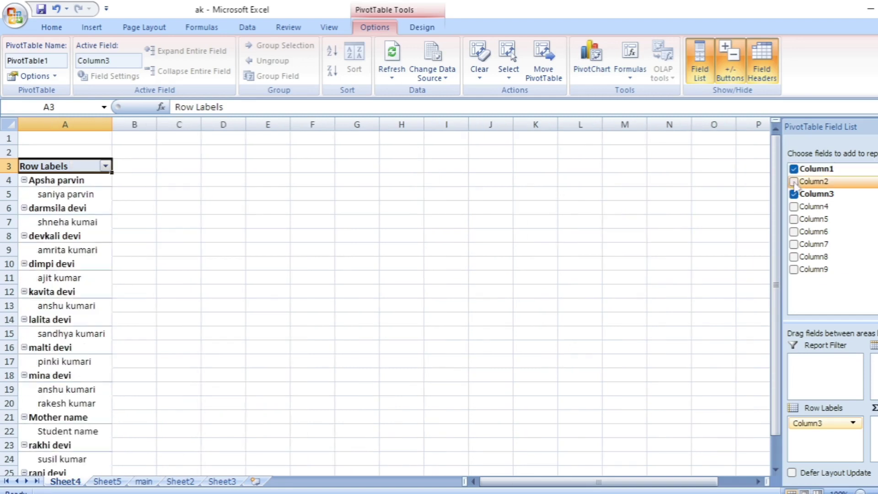
left_click(793, 194)
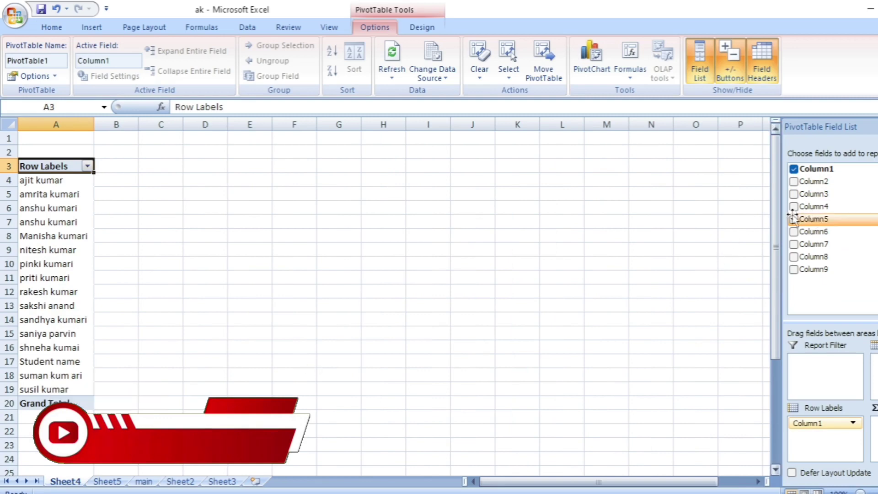
left_click(144, 481)
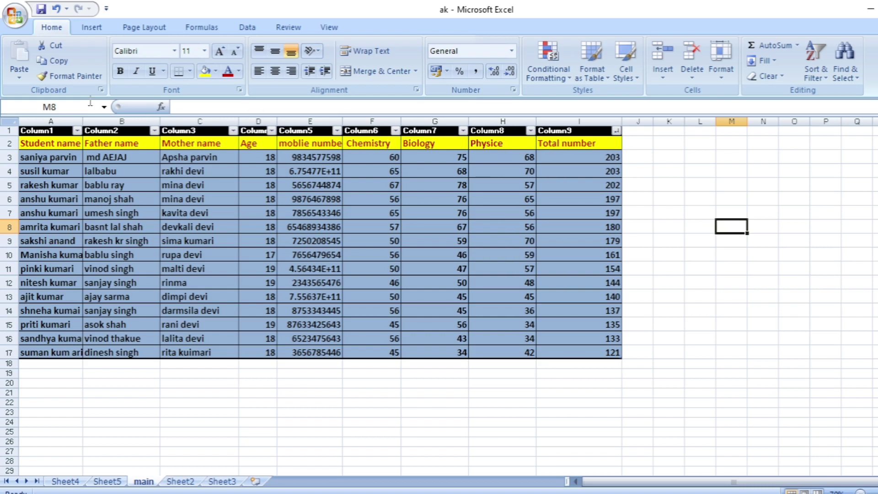
On Sheet5, set pivot rows to Column1 student names with Column9 totals nested beneath
left_click(106, 482)
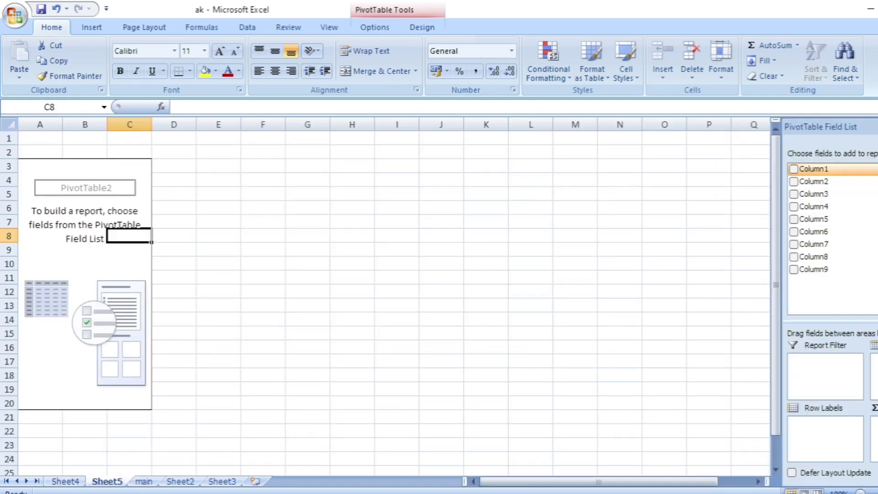
left_click(794, 169)
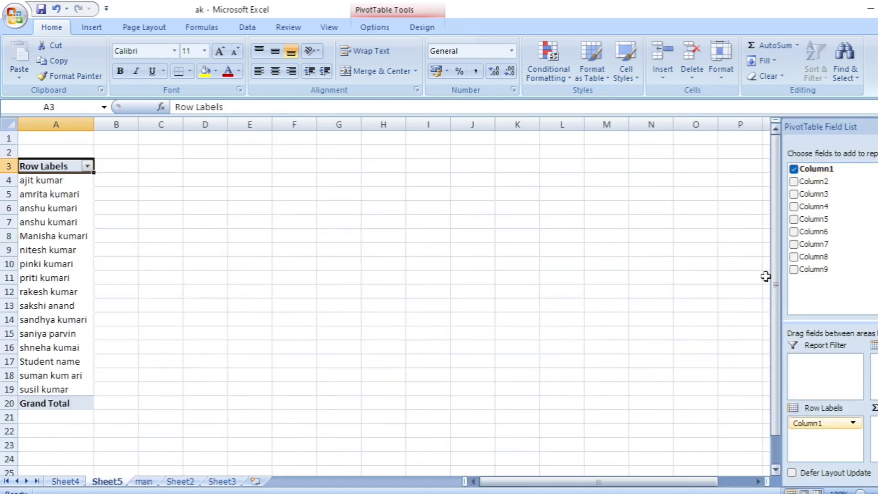
left_click(793, 255)
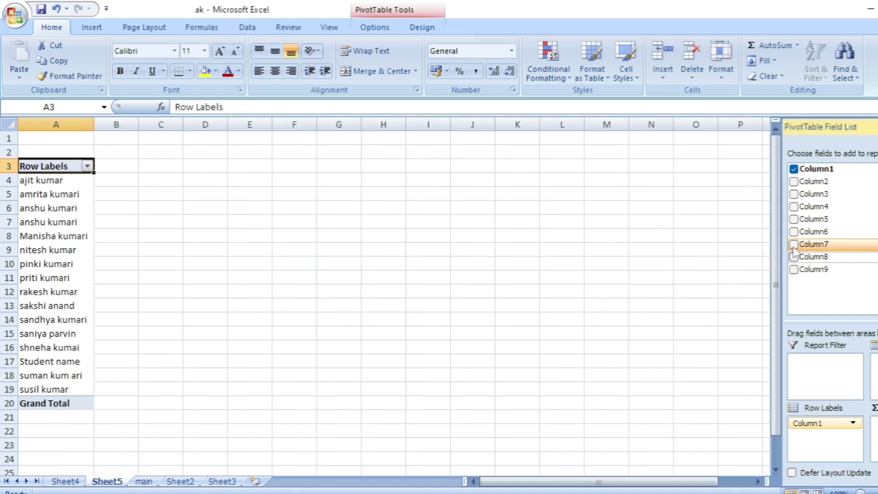
left_click(793, 246)
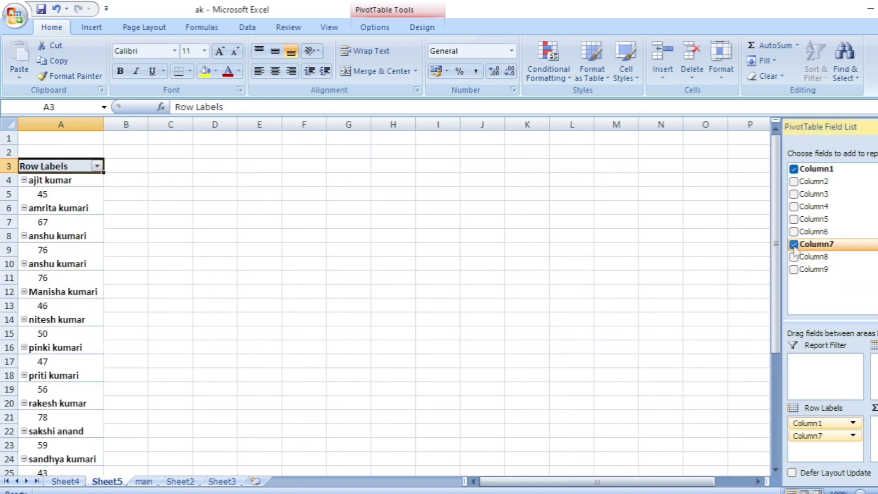
left_click(793, 257)
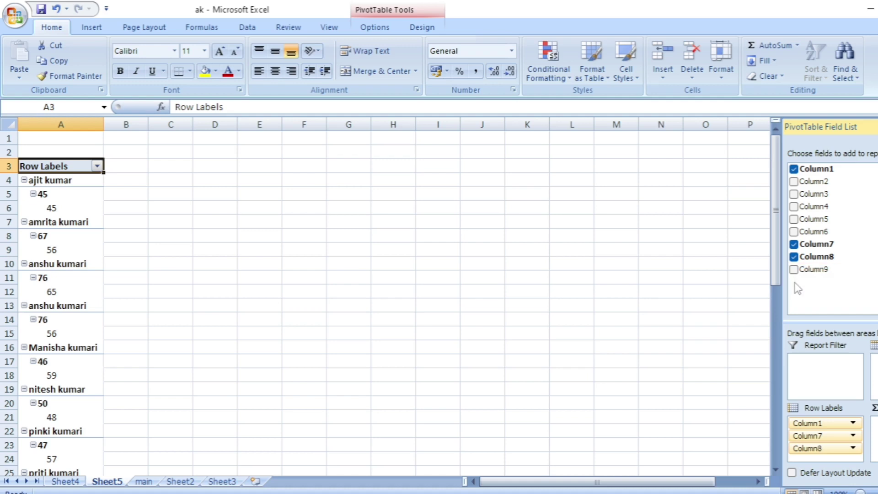
left_click(794, 269)
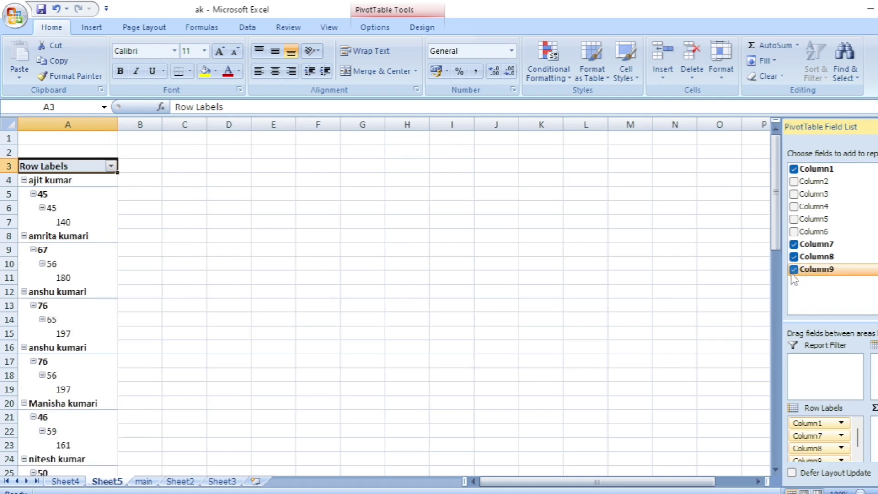
left_click(793, 257)
left_click(793, 243)
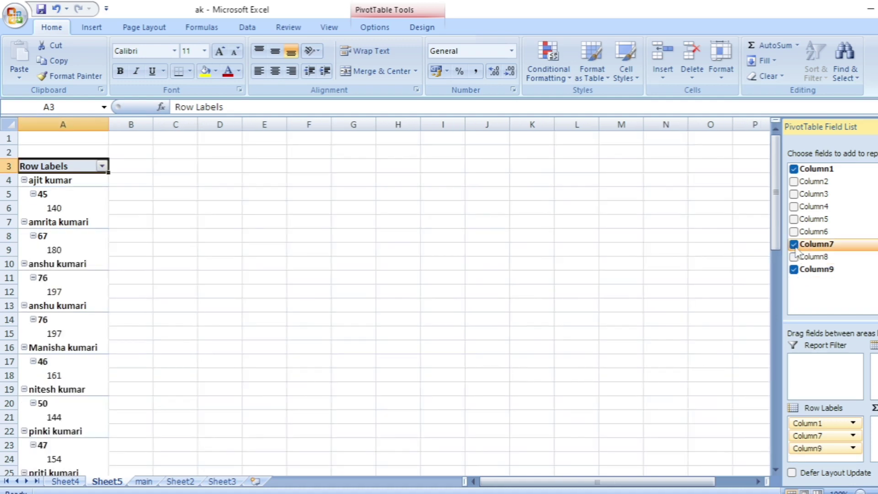
left_click(175, 272)
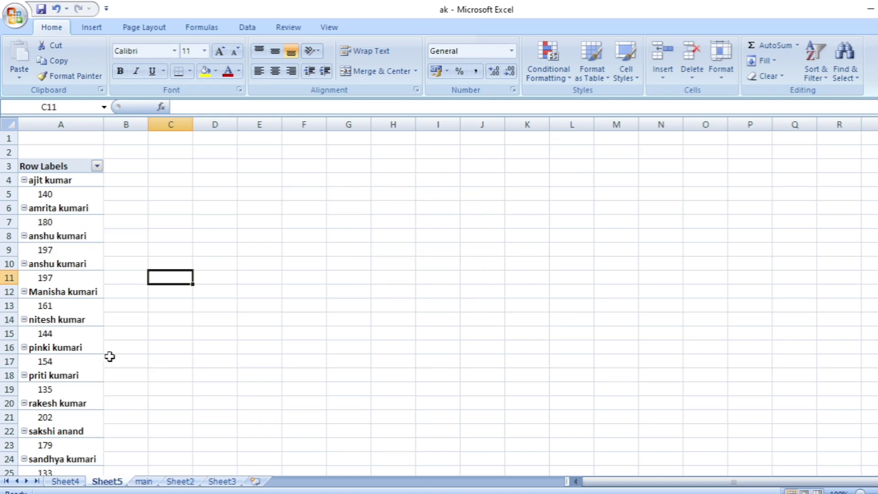
Add Column7, Column5, Column3 and Column6 as deeper row levels under each student
left_click(45, 361)
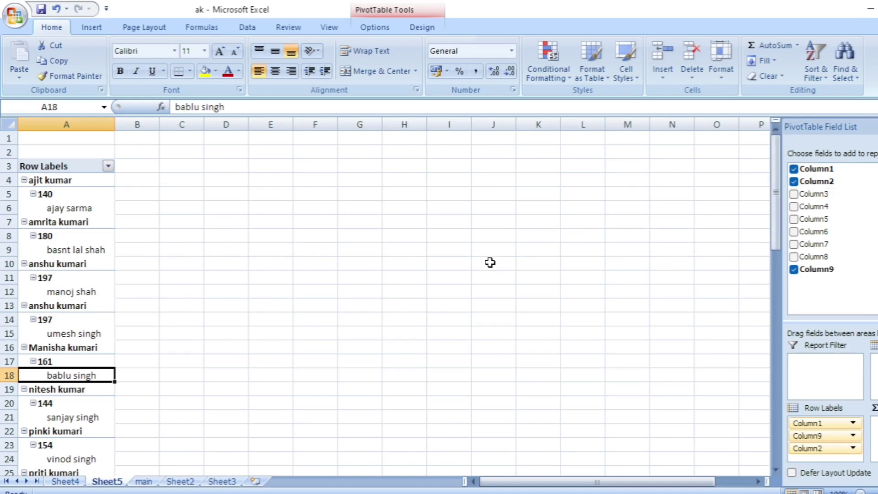
left_click(793, 244)
left_click(793, 219)
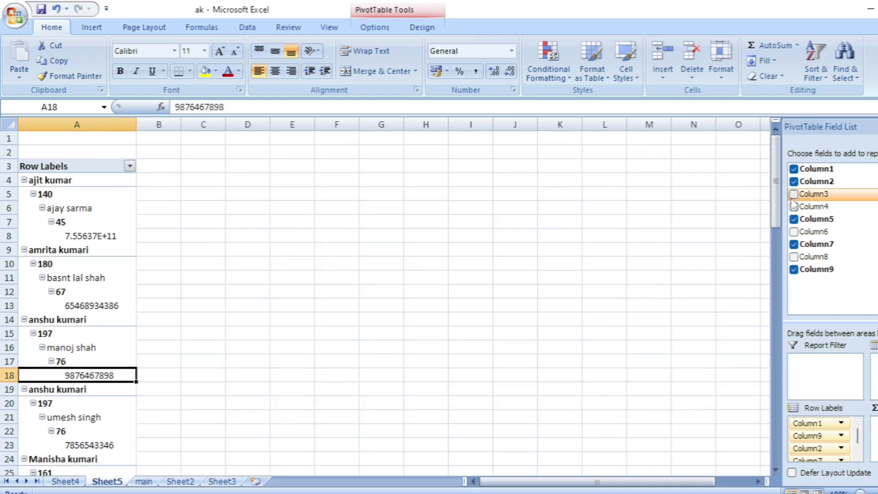
left_click(794, 194)
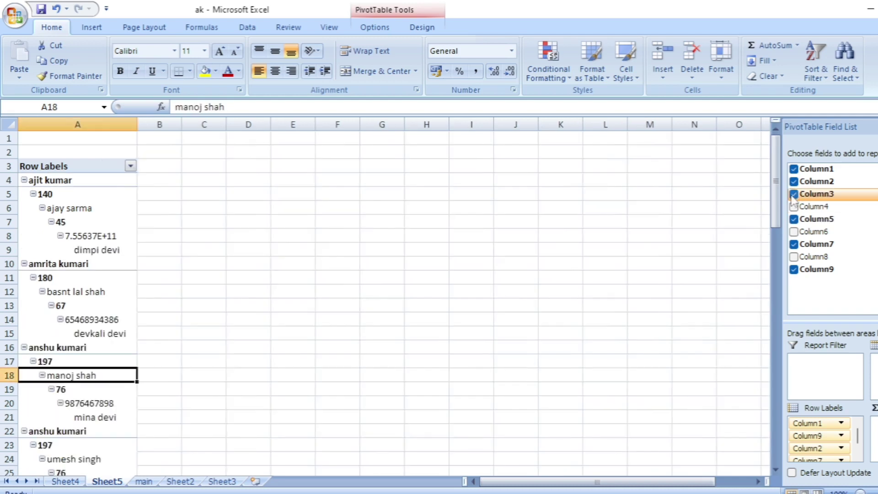
left_click(794, 231)
scroll(100, 250, "down", 1)
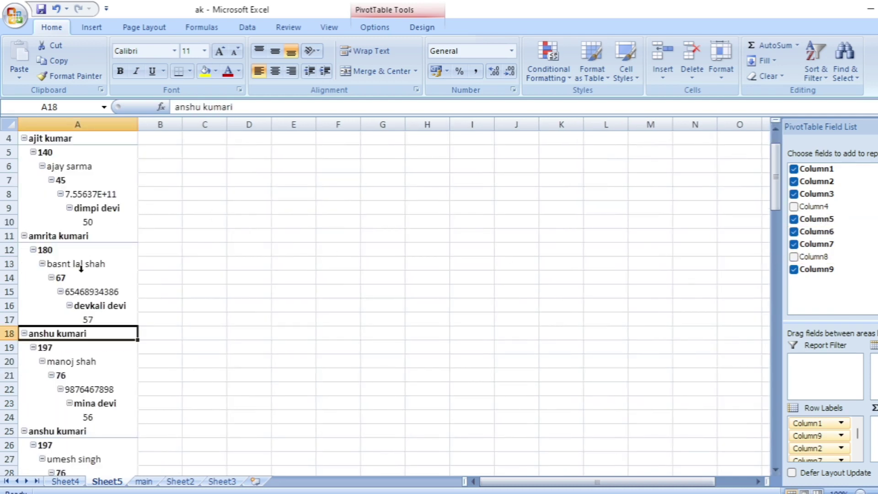
scroll(78, 196, "up", 1)
scroll(97, 277, "down", 3)
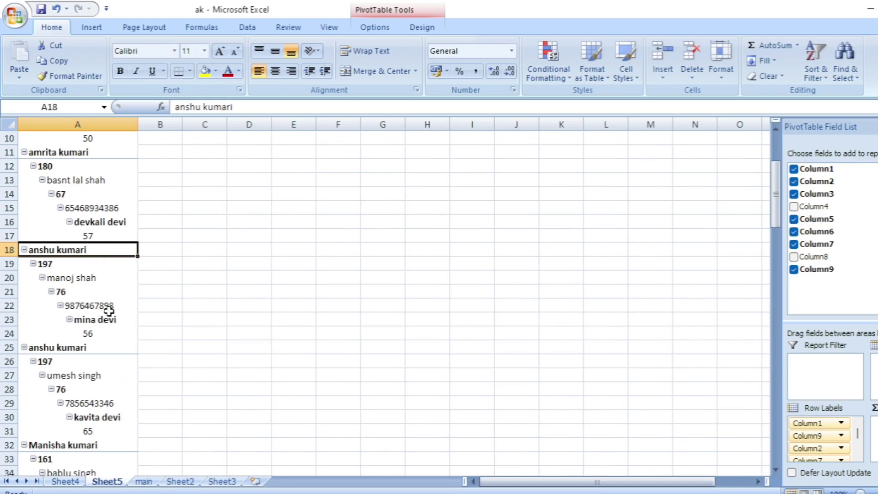